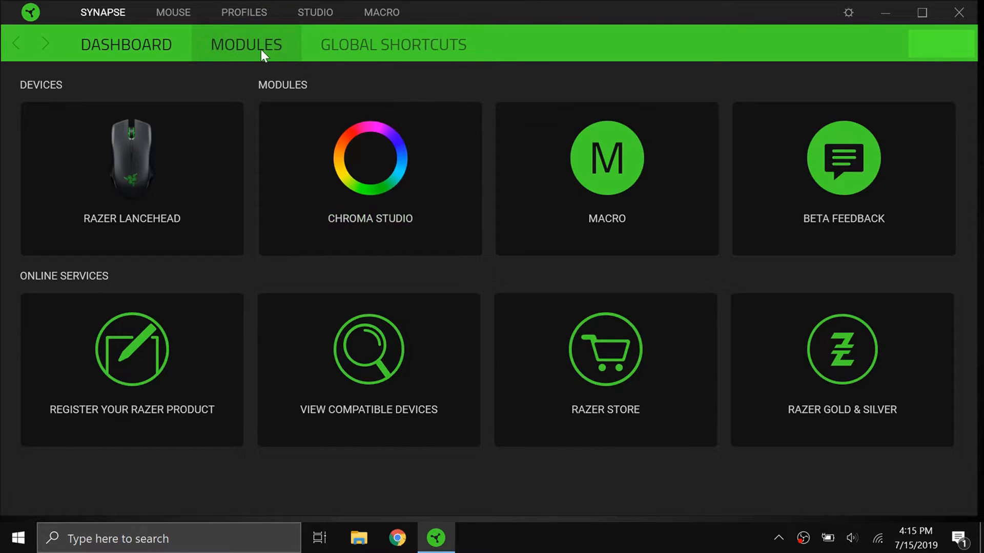
Review the available and installed Synapse modules and return to the dashboard.
left_click(260, 50)
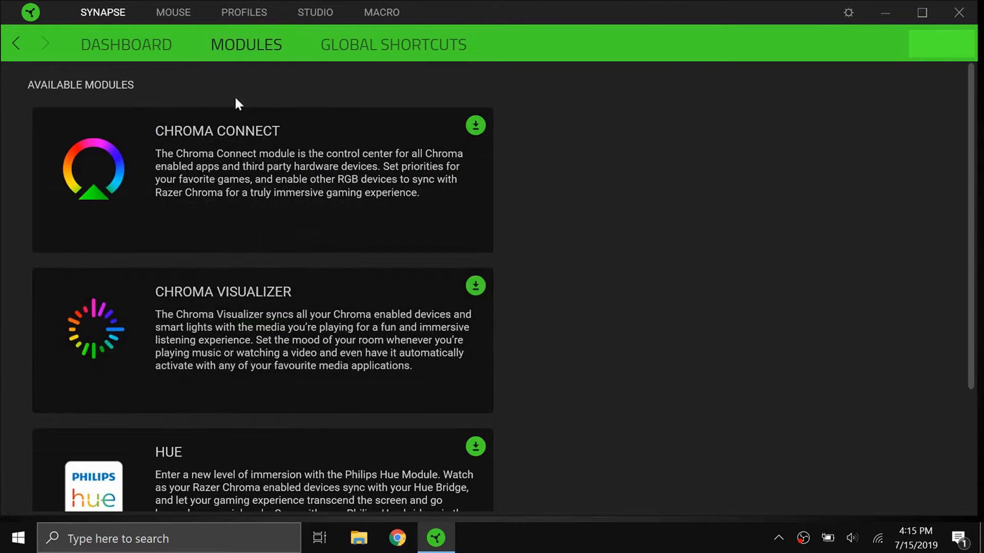
scroll(127, 189, "down", 5)
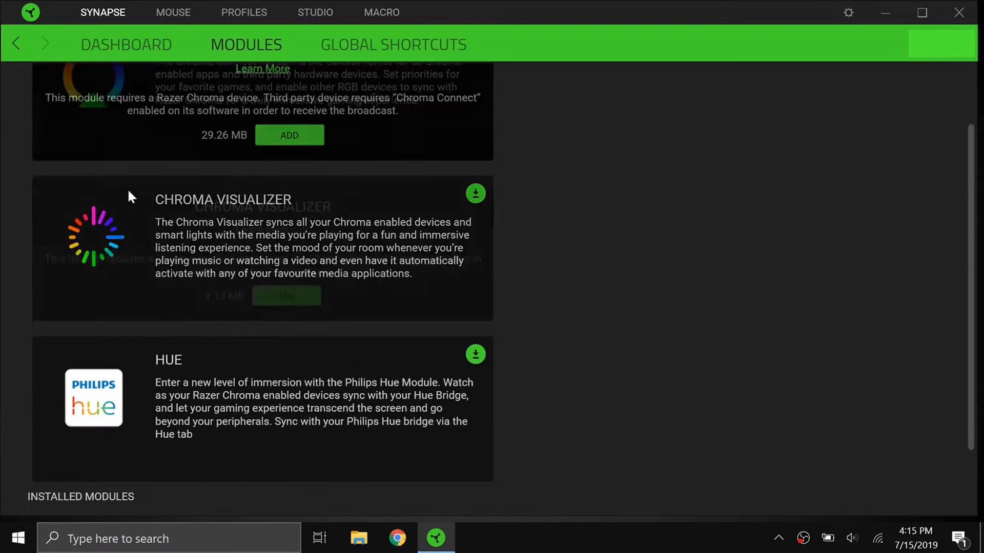
scroll(309, 290, "up", 3)
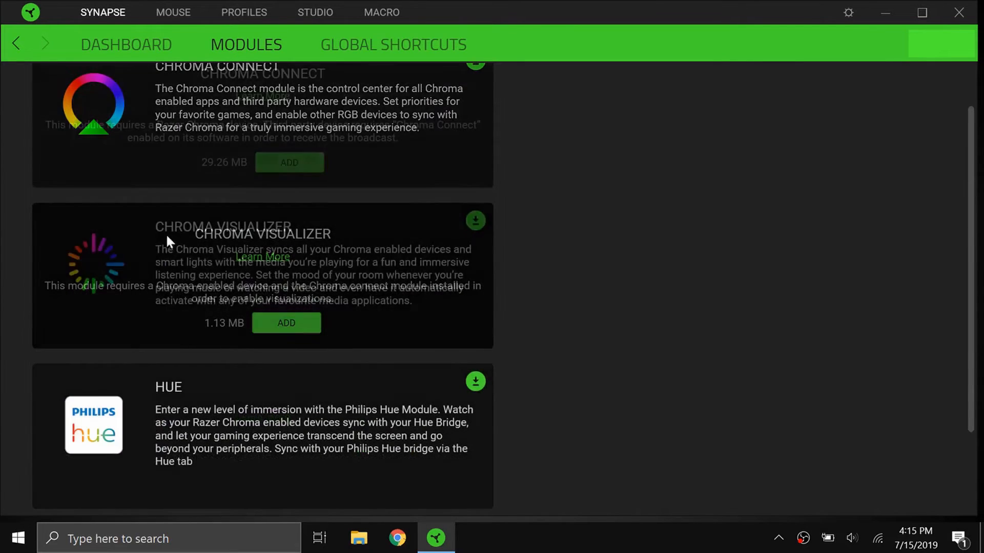
scroll(165, 239, "down", 3)
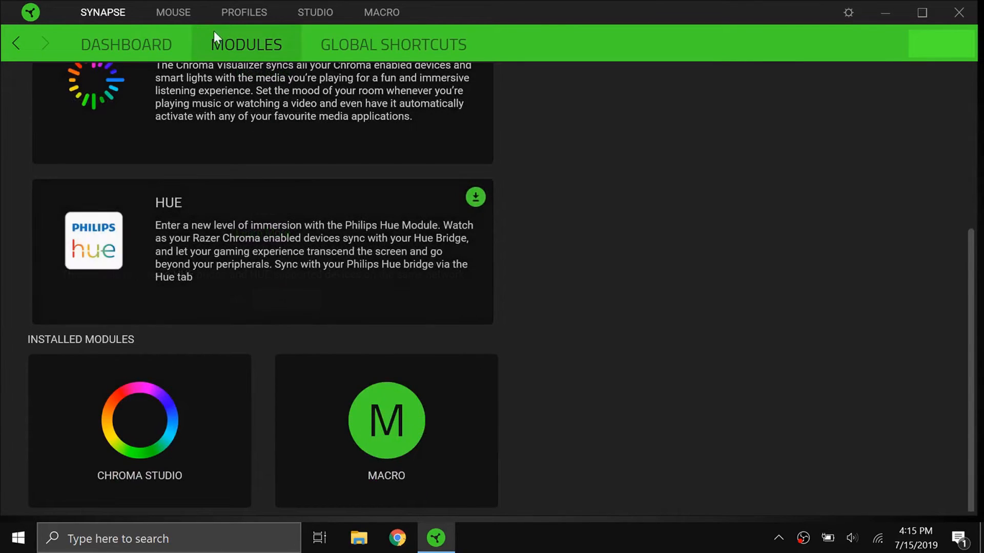
left_click(167, 44)
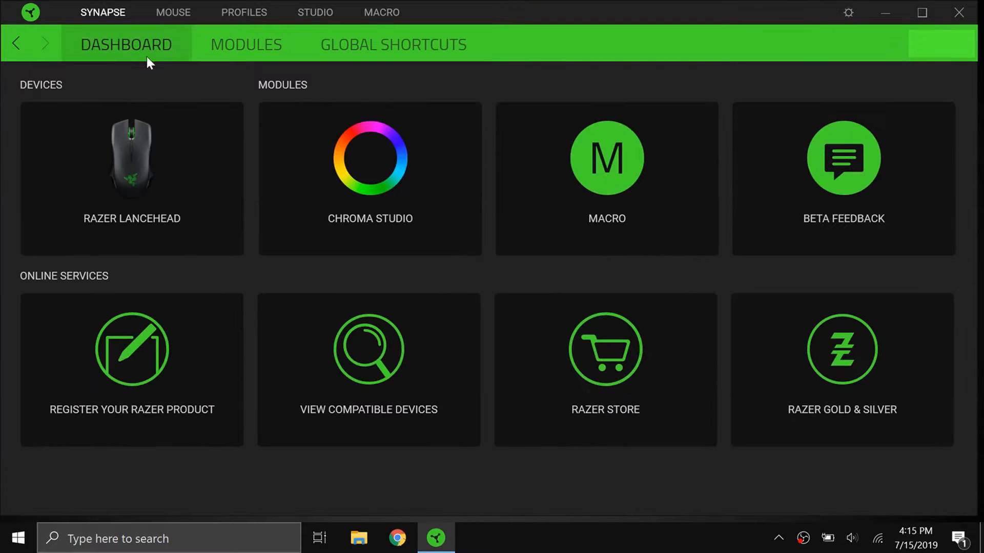
Create a new macro and set its recording to track mouse movement by absolute screen position.
left_click(644, 176)
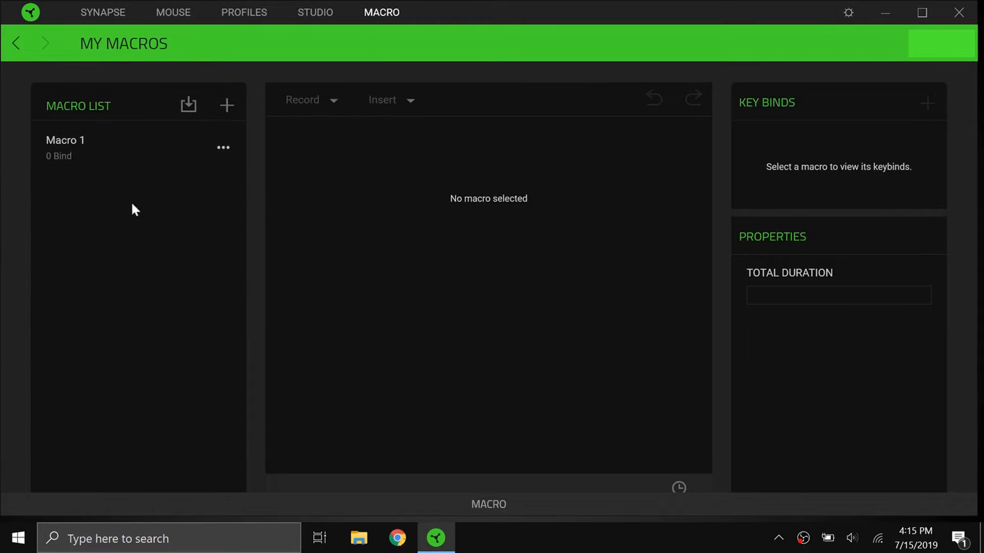
left_click(224, 107)
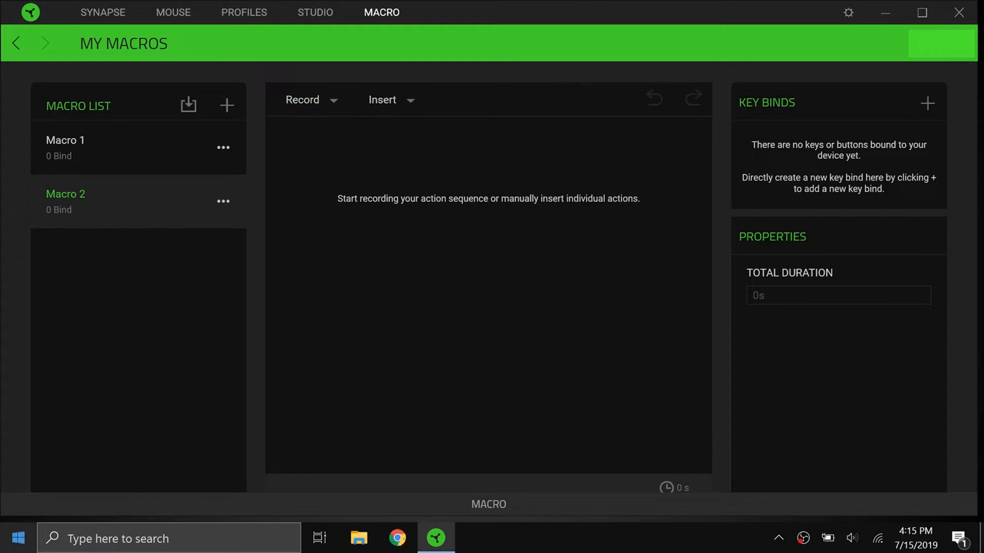
left_click(315, 97)
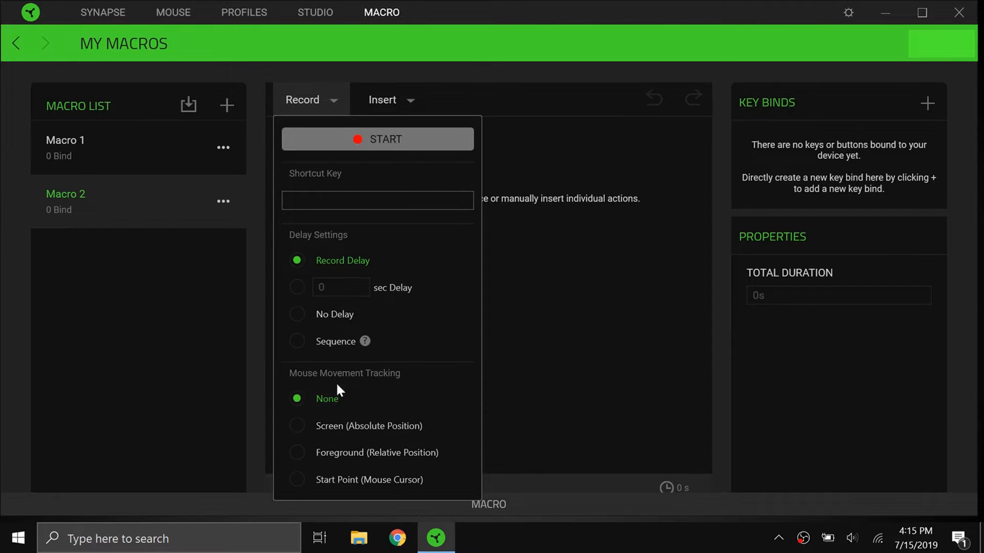
left_click(361, 423)
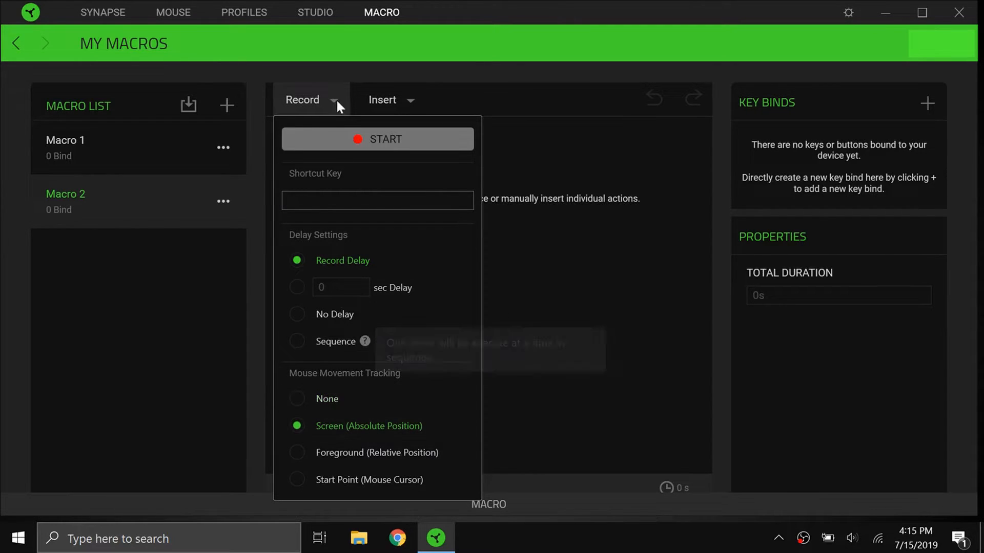
Record the macro while opening Chrome and closing its window.
left_click(378, 137)
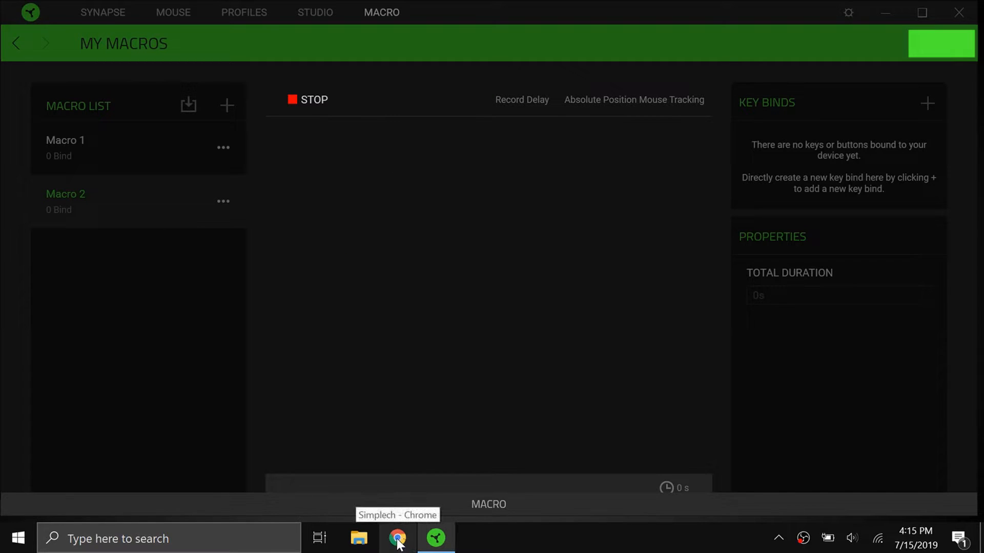
left_click(398, 543)
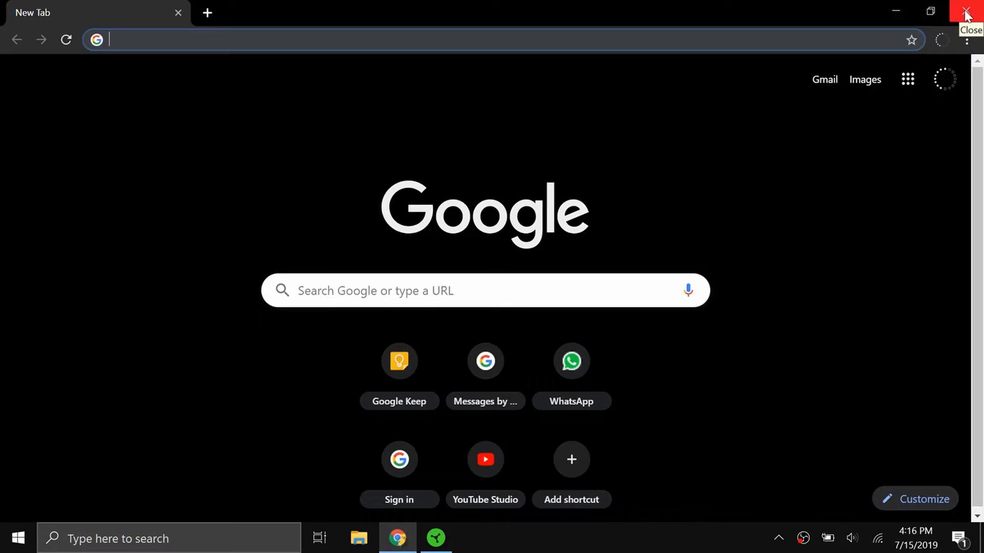
left_click(966, 12)
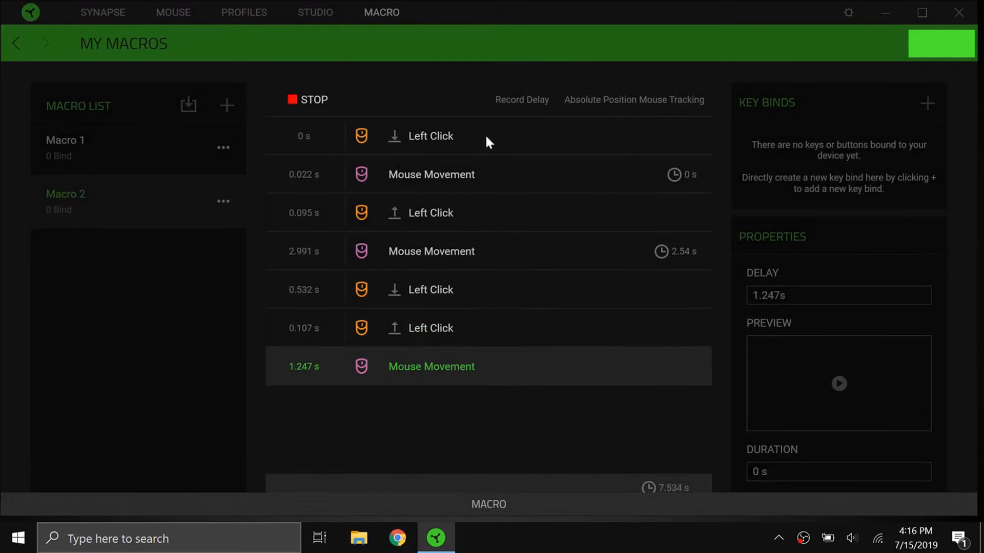
left_click(289, 91)
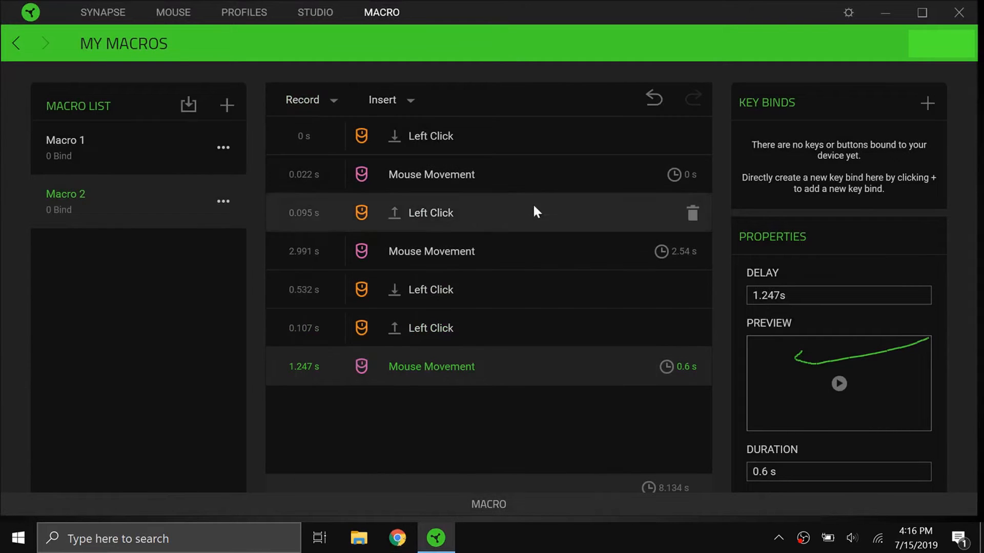
Bind the recorded macro to Scroll Click on the Razer Lancehead and test it by opening and closing Chrome.
left_click(927, 102)
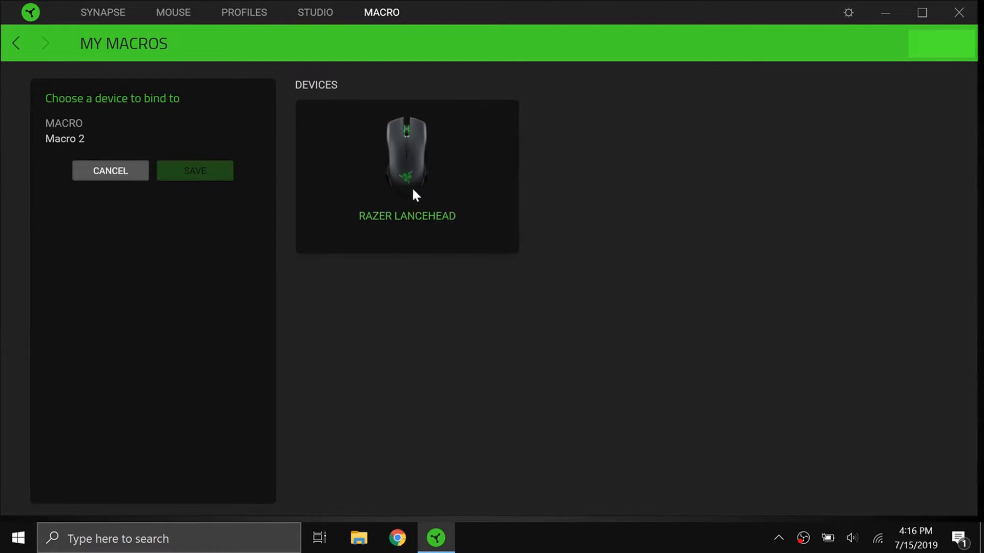
left_click(358, 206)
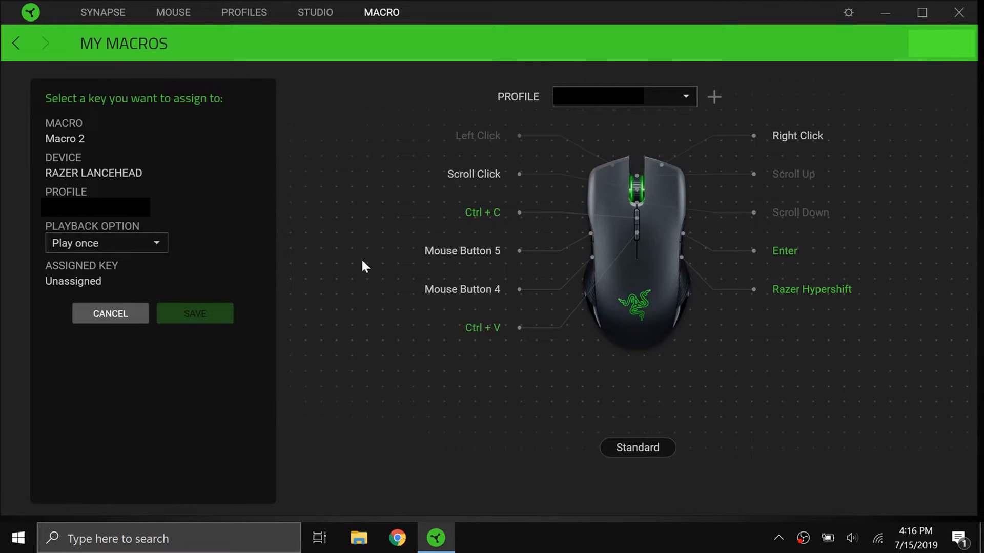
left_click(482, 173)
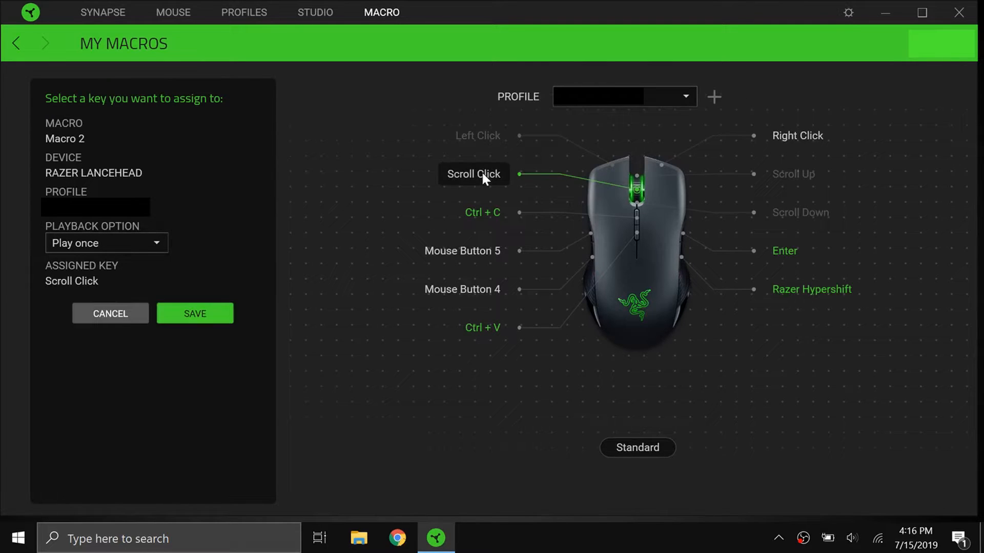
left_click(207, 311)
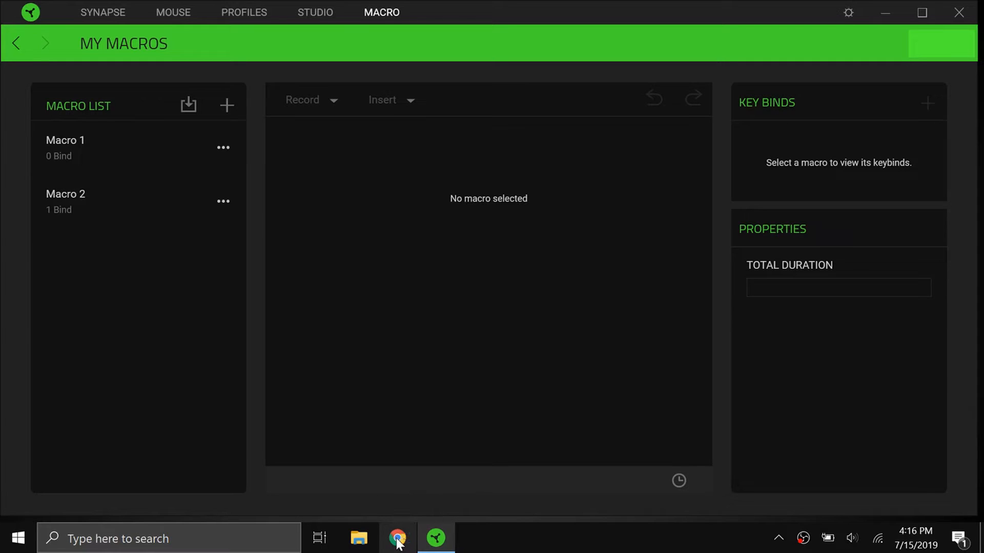
left_click(397, 539)
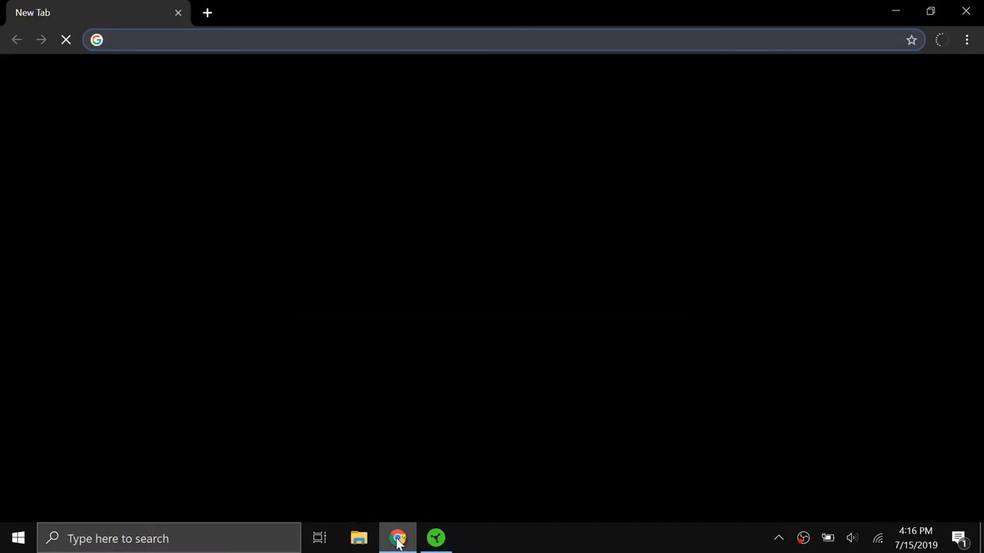
left_click(966, 14)
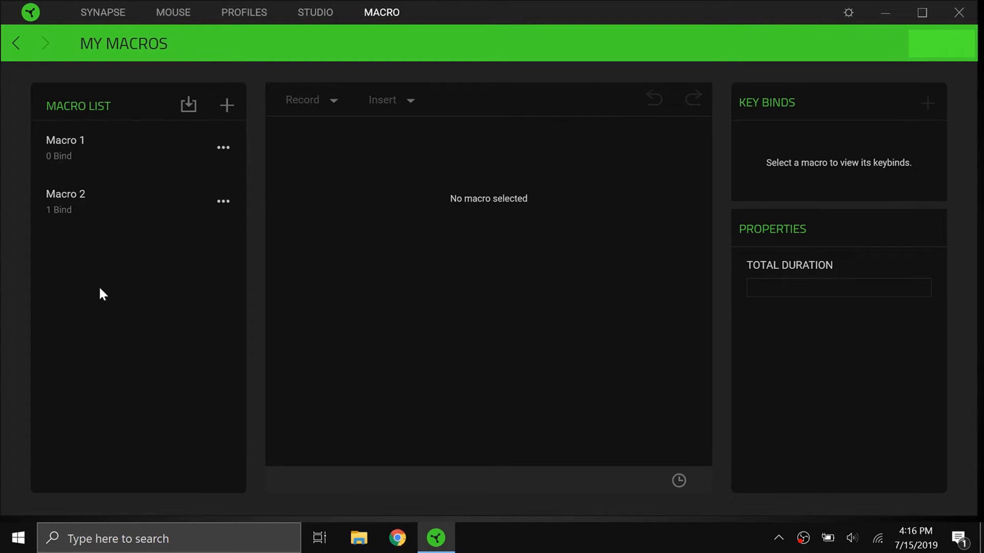
Create a third macro and review the recorded actions of Macro 2 for comparison.
left_click(227, 107)
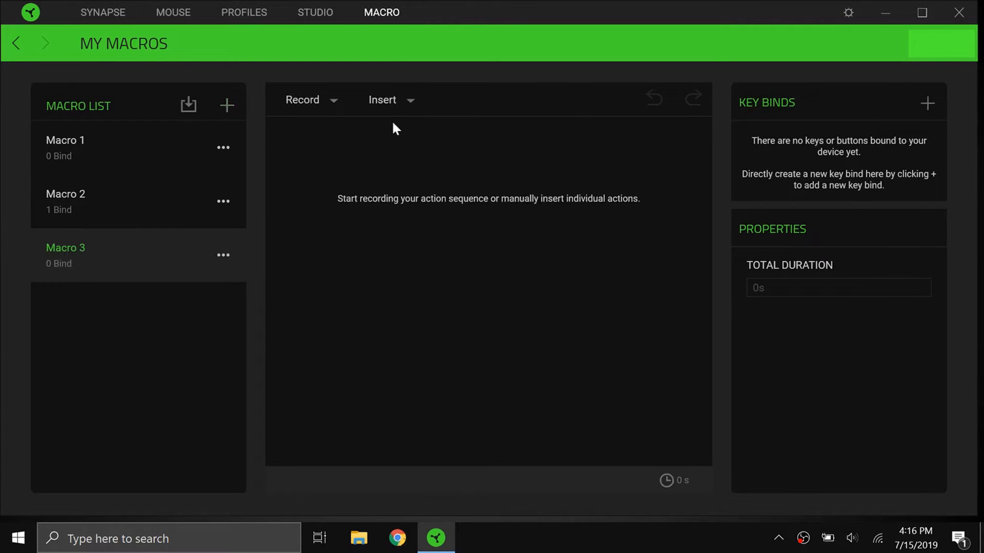
left_click(394, 101)
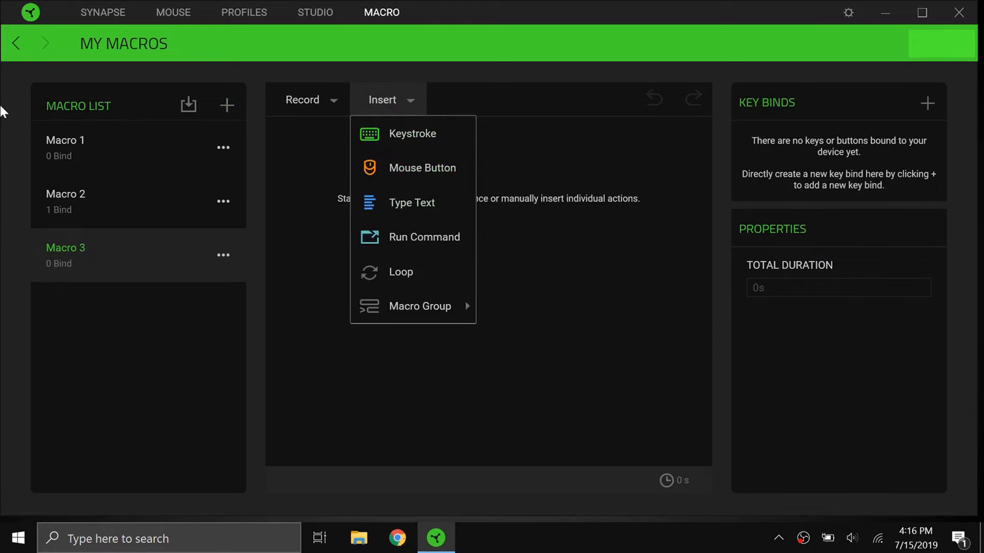
left_click(110, 202)
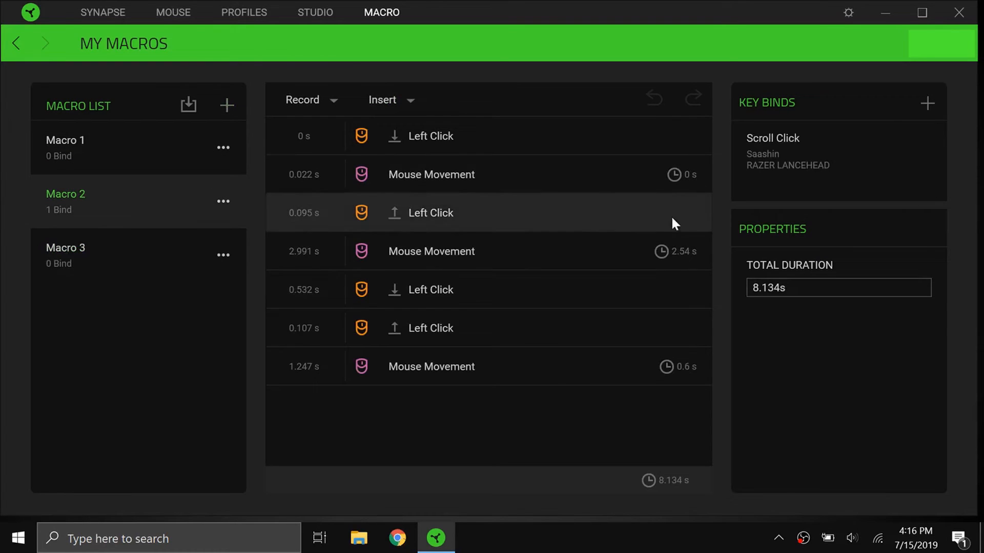
left_click(98, 258)
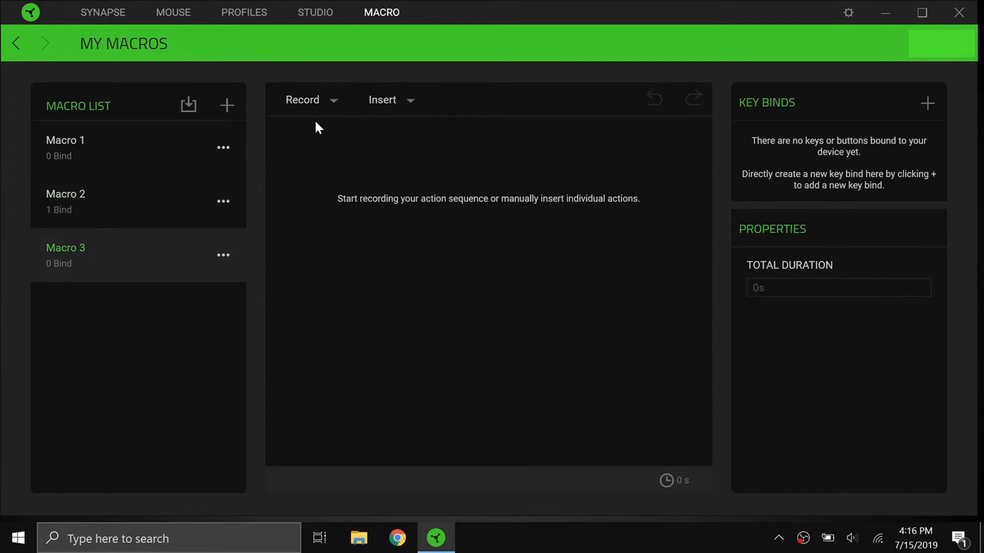
Insert a Type Text action with the text 123 into Macro 3.
left_click(379, 103)
left_click(431, 205)
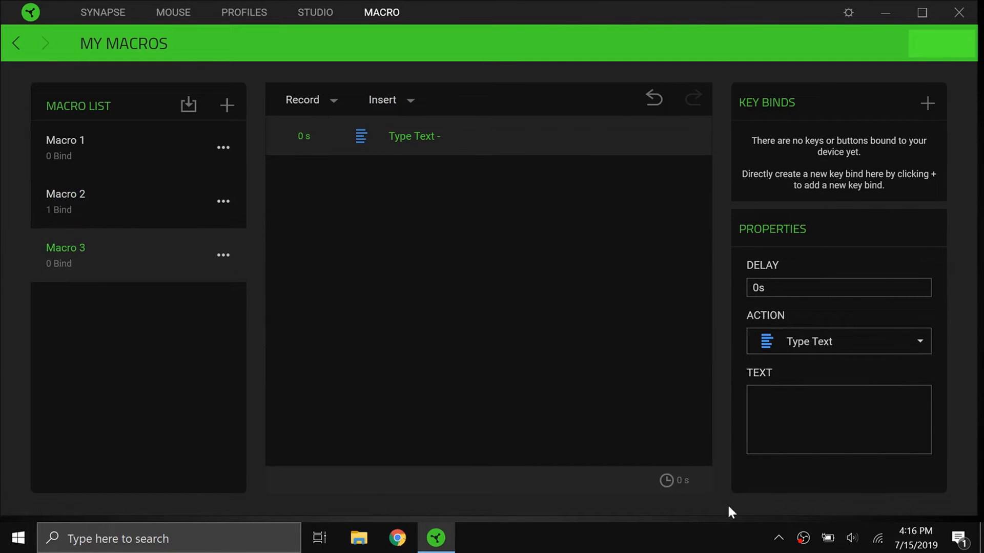
left_click(814, 421)
type("123")
left_click(543, 298)
Insert a Mouse Button action after the text action in Macro 3 and delete it.
left_click(397, 100)
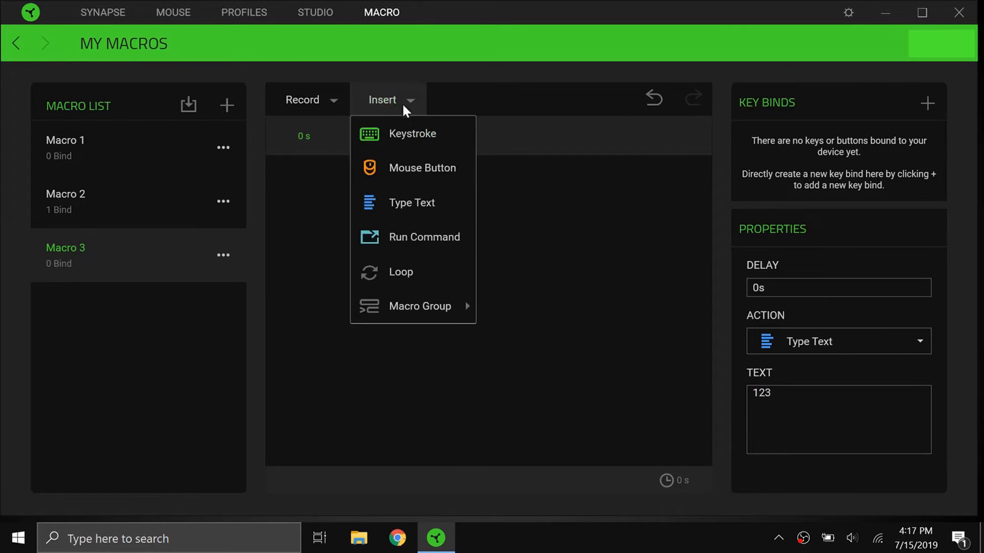
left_click(433, 167)
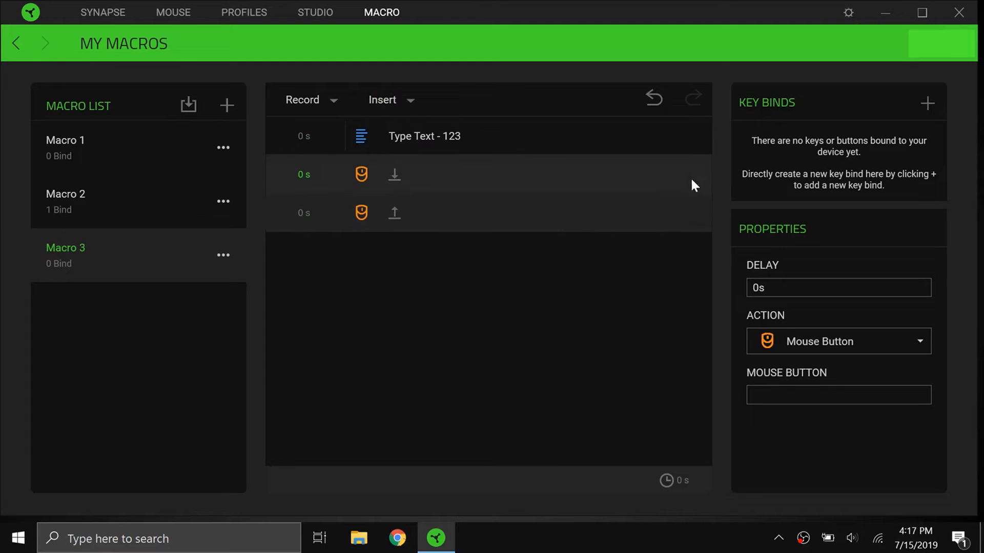
key("Delete")
Insert a Keystroke action for the A key into Macro 3.
left_click(397, 99)
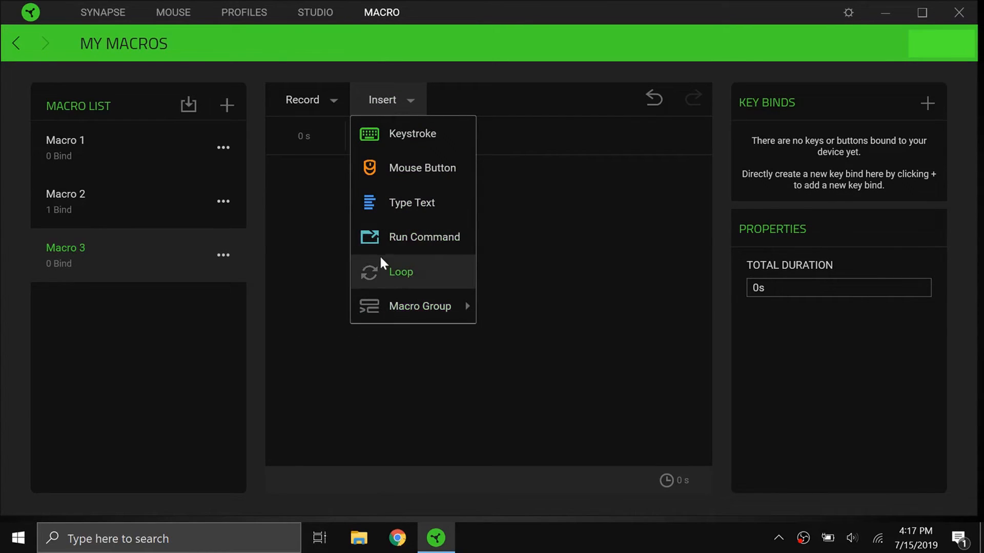
left_click(434, 304)
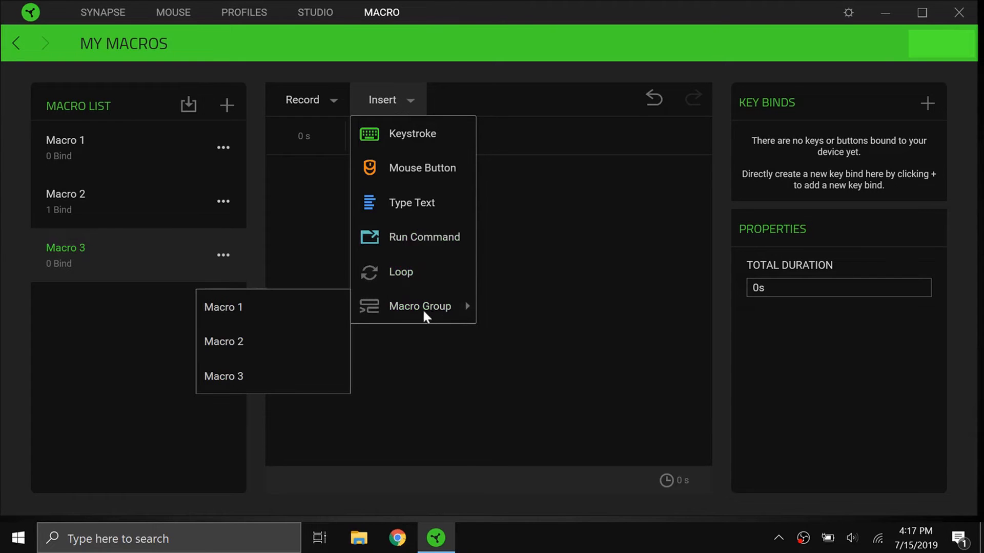
left_click(403, 136)
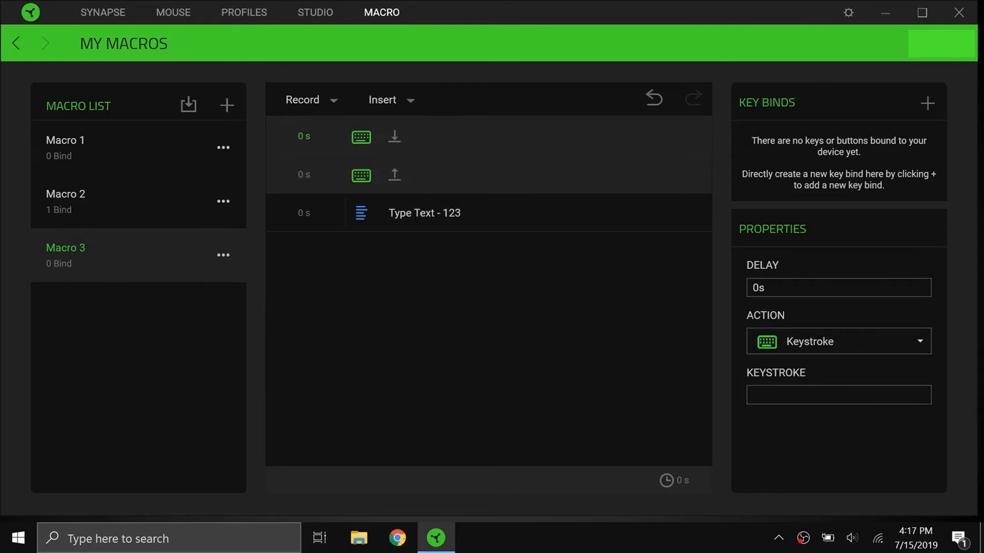
key("a")
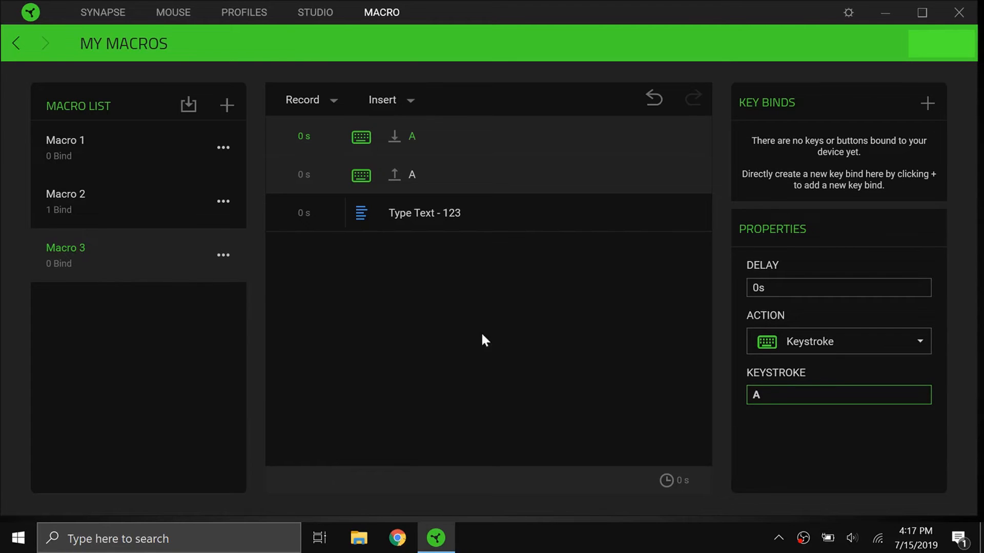
Move the Type Text 123 action above the two A keystroke actions.
left_click_drag(288, 161, 367, 226)
left_click(382, 208)
left_click_drag(381, 117, 381, 119)
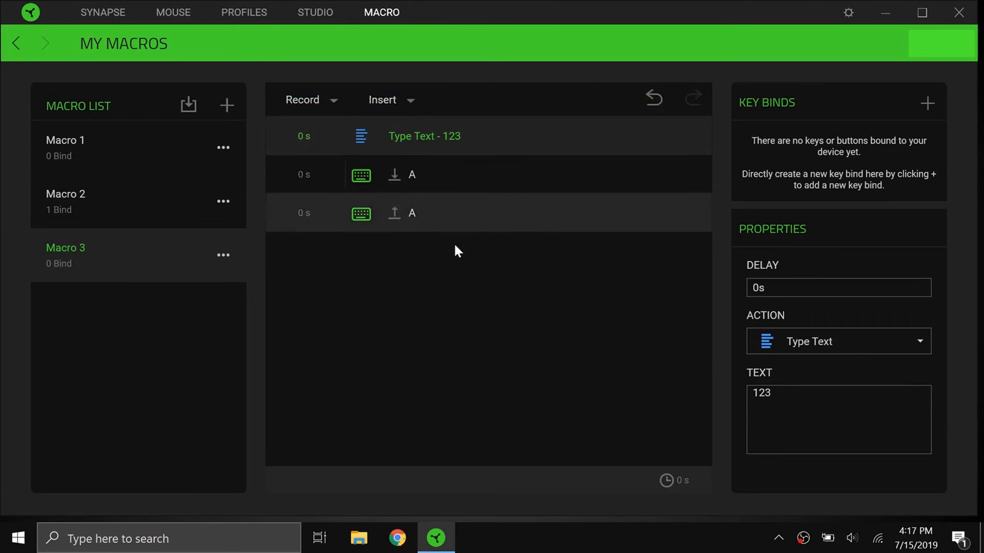
Insert a Loop after the A keystrokes in Macro 3 and add a Keystroke action inside it.
left_click(432, 227)
left_click(388, 100)
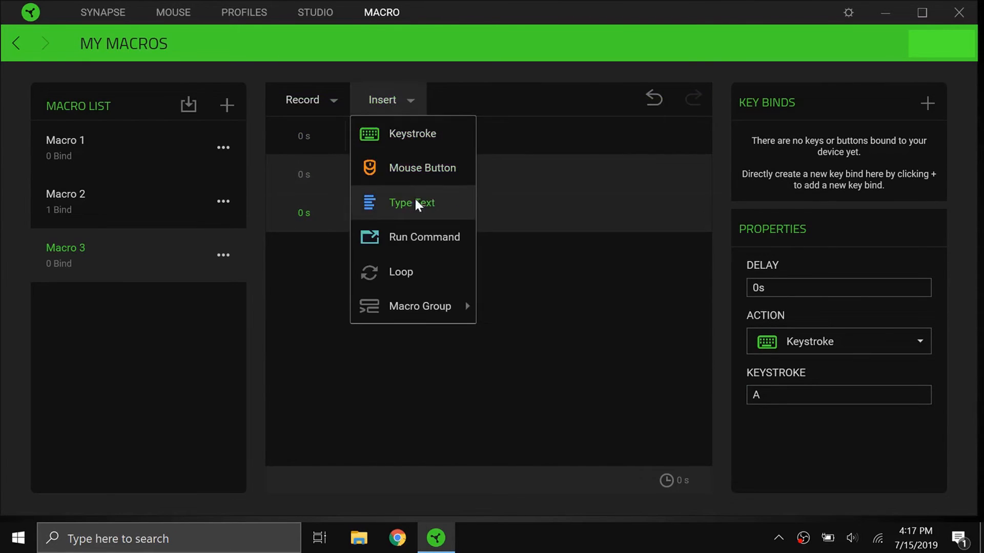
left_click(451, 275)
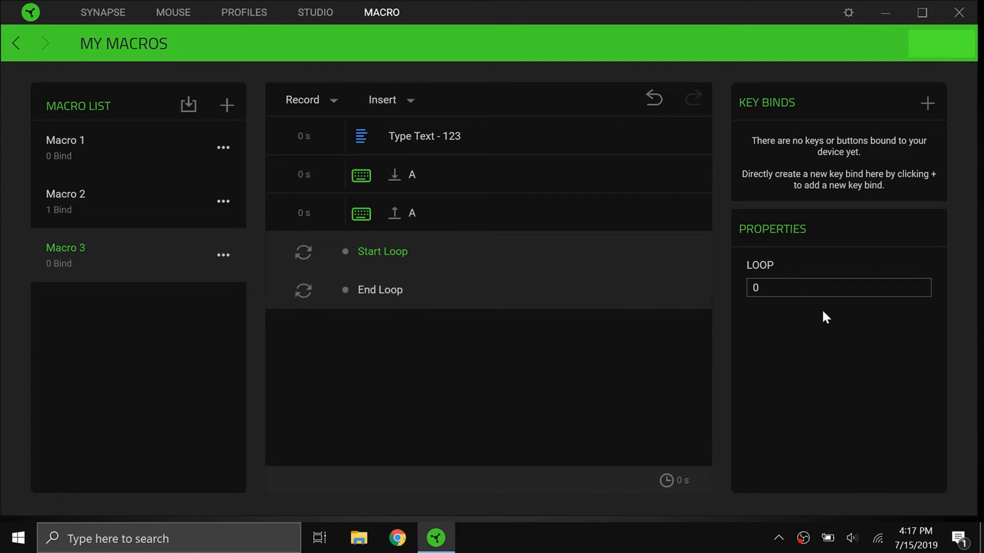
left_click(369, 106)
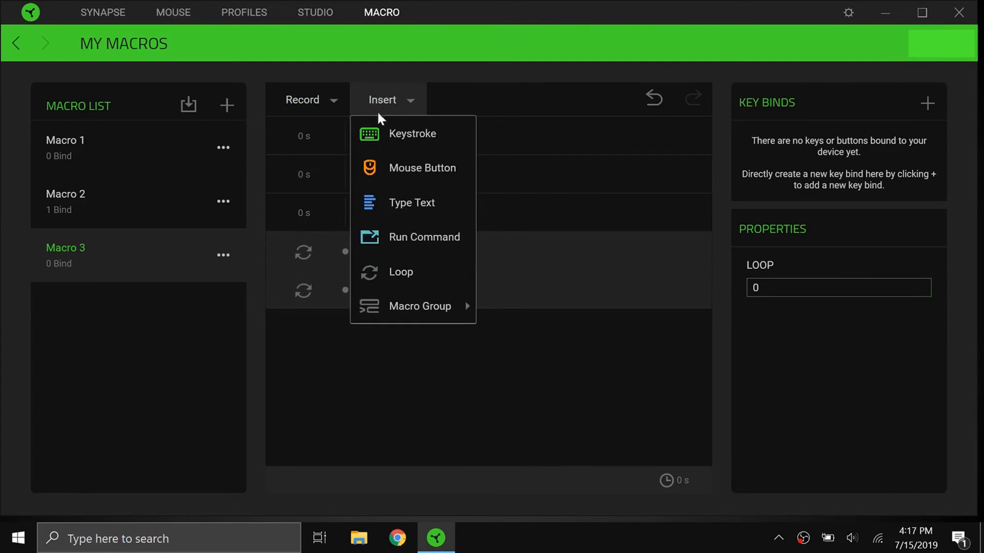
left_click(403, 135)
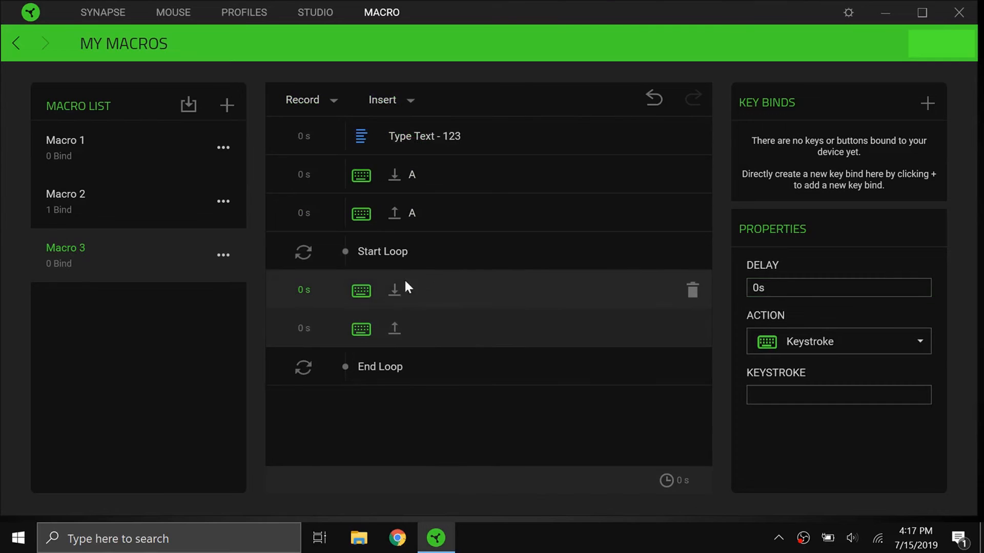
Set the repeat count of the loop in Macro 3 to 2.
left_click(415, 254)
left_click(871, 288)
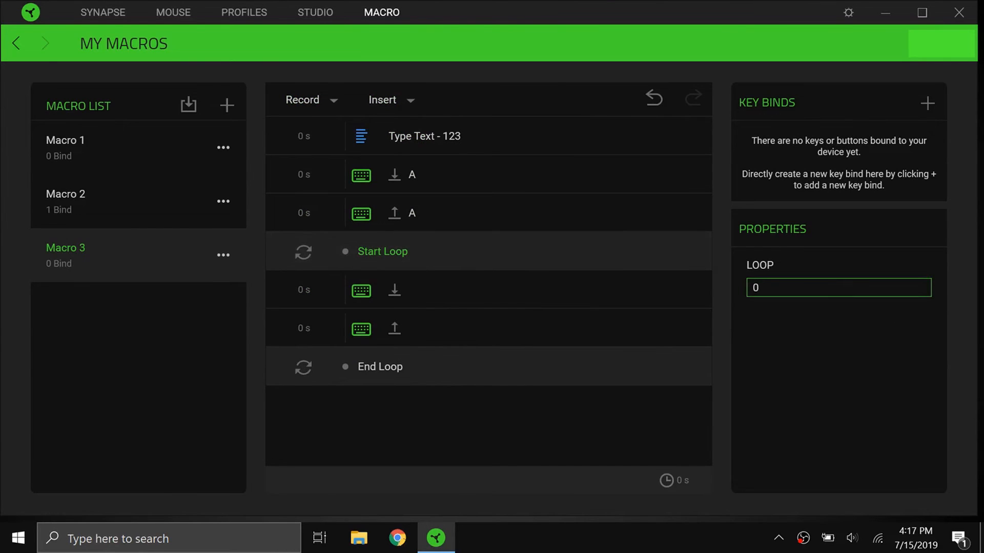
key("BackSpace")
type("2")
Assign the A key to the empty Keystroke action inside the loop.
left_click(392, 315)
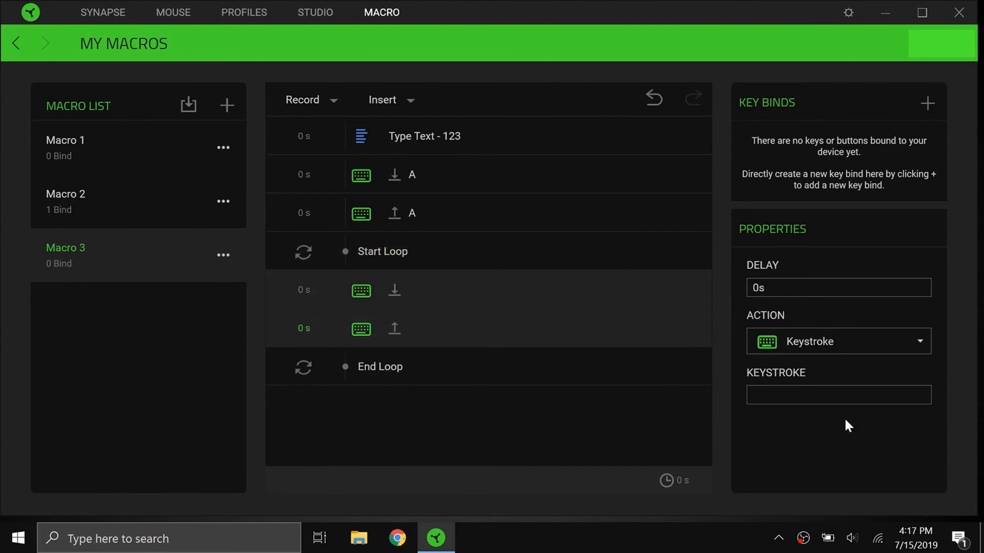
left_click(820, 402)
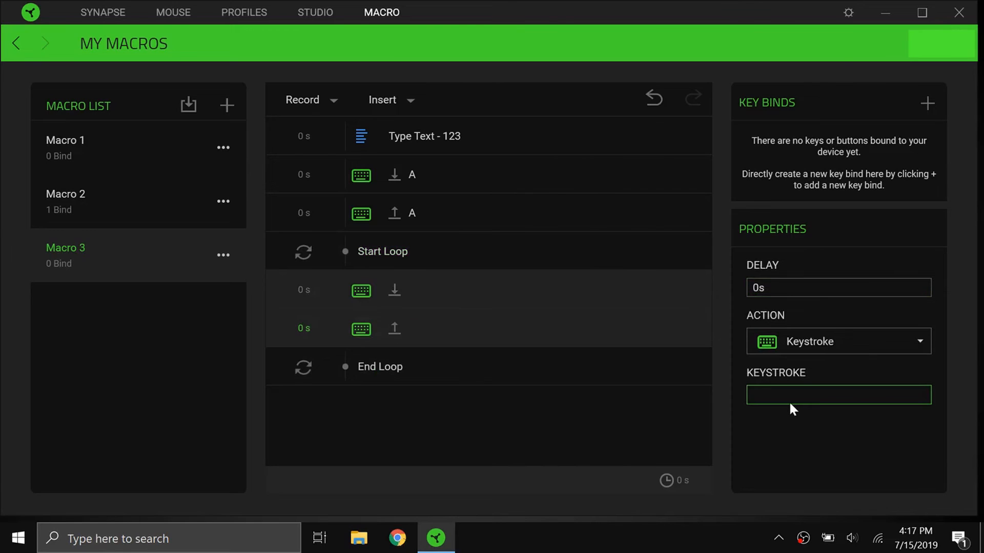
key("a")
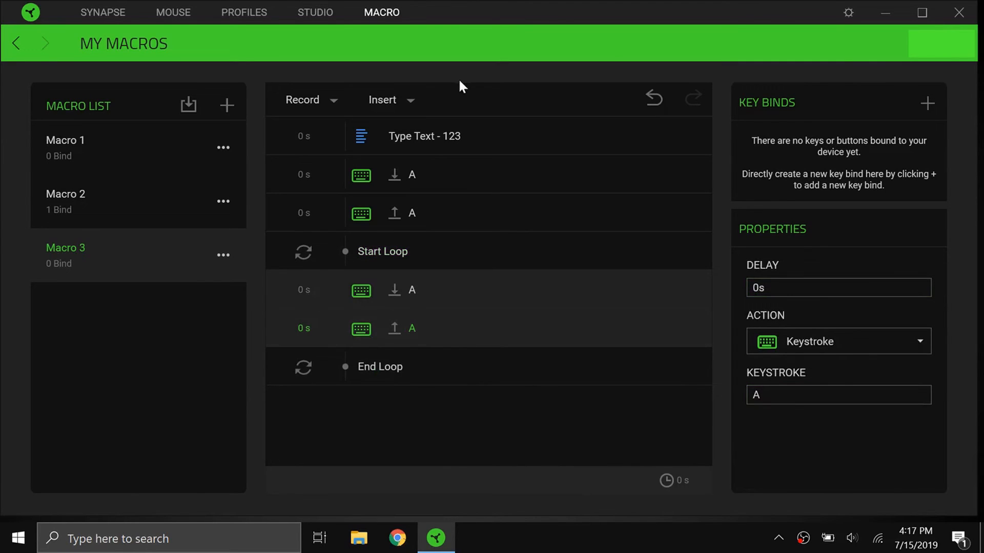
Insert a Keystroke action for the Enter key after the end of the loop in Macro 3.
left_click(405, 353)
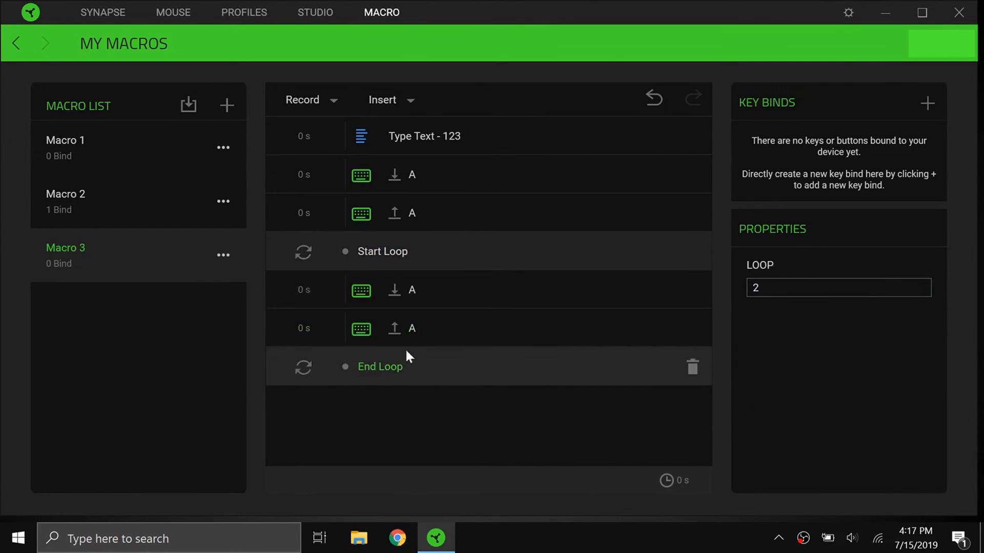
left_click(385, 100)
left_click(402, 135)
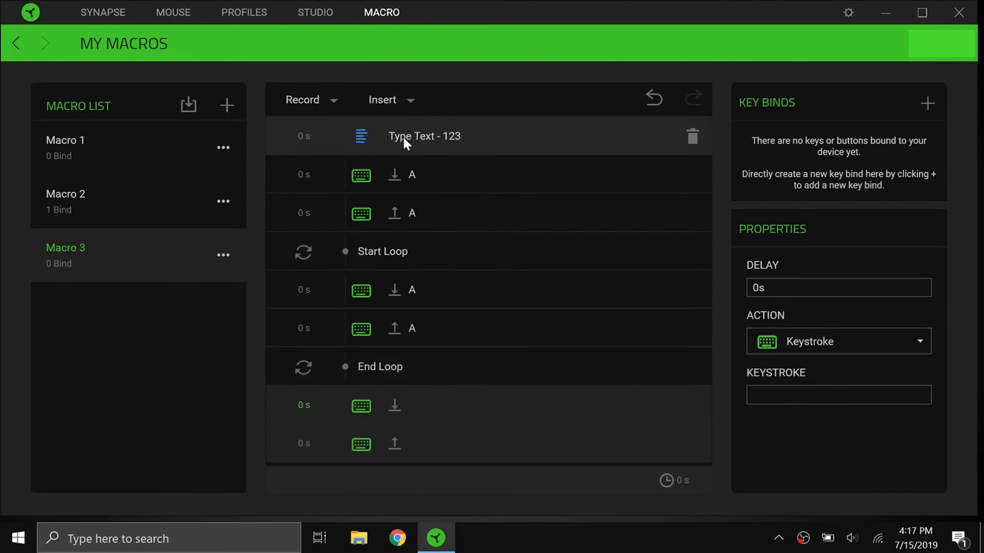
left_click(840, 395)
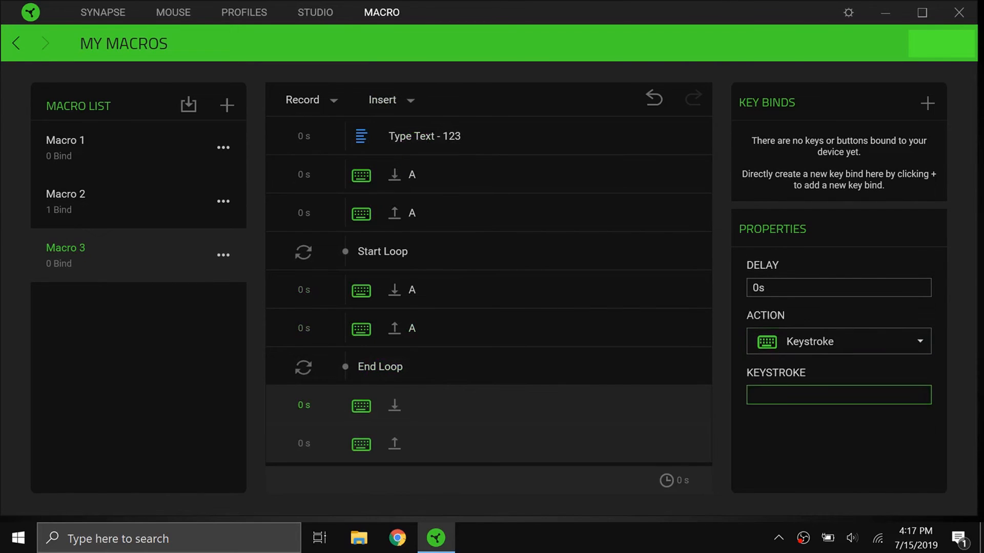
key("Return")
left_click(787, 456)
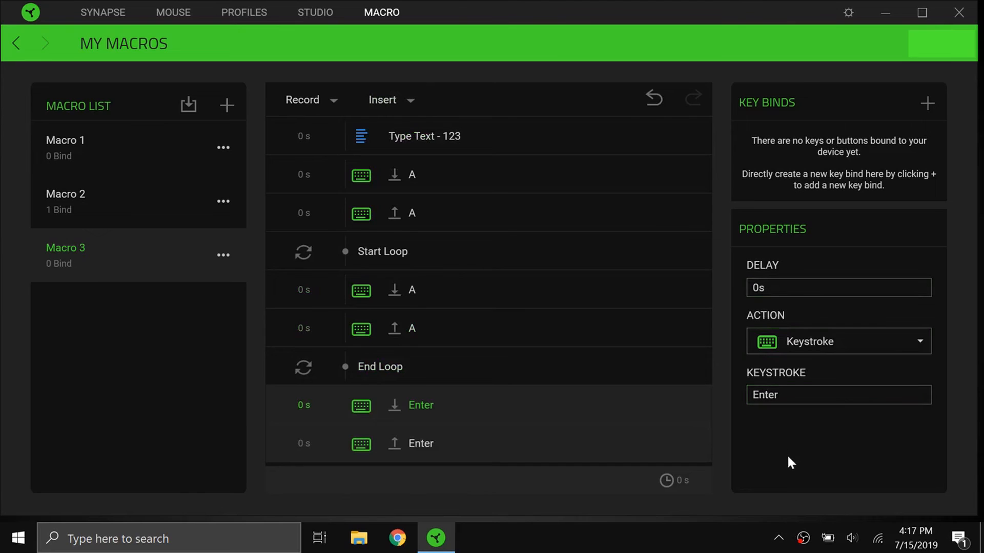
Bind Macro 3 to the Scroll Click button of the Razer Lancehead and save the key bind.
left_click(927, 104)
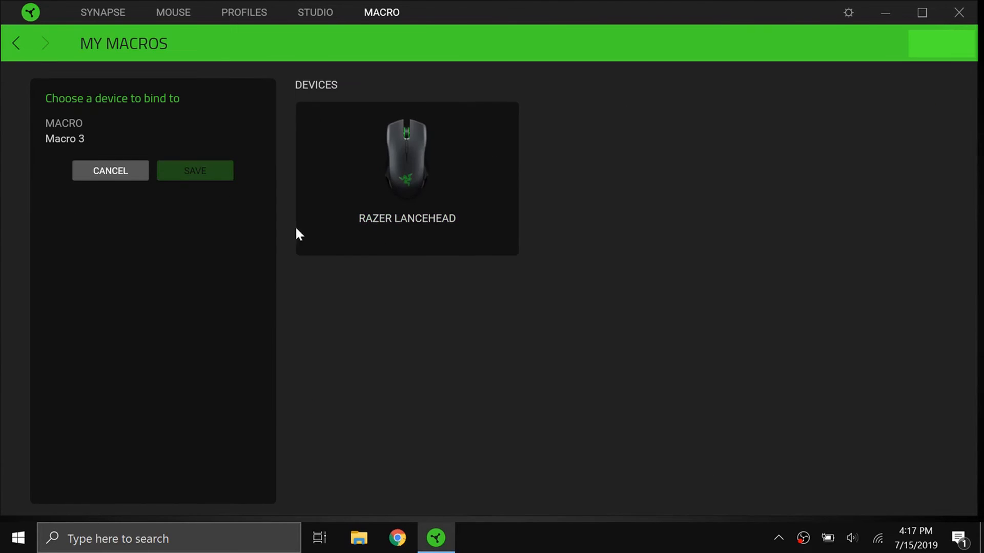
left_click(362, 204)
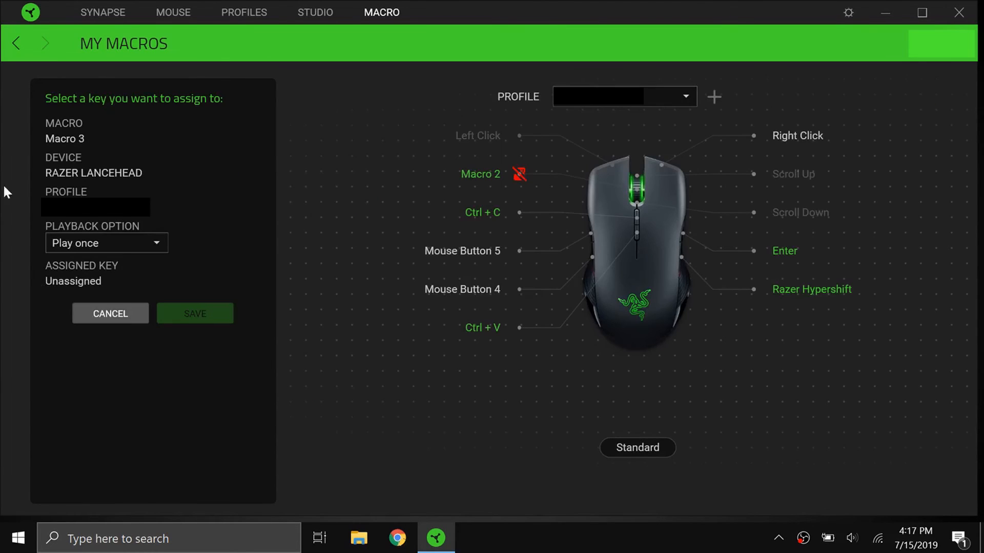
left_click(482, 174)
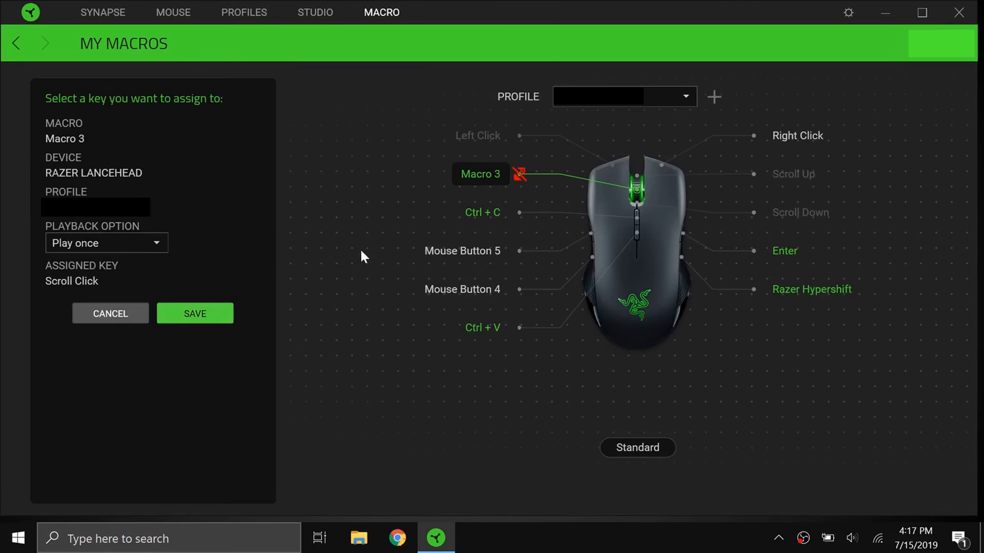
left_click(183, 314)
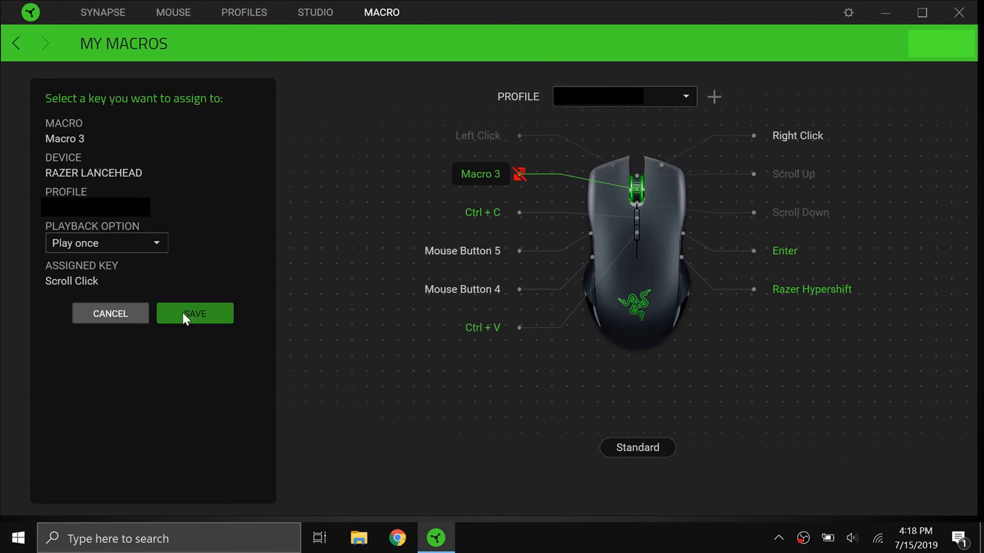
Switch to Chrome, test Macro 3 by running a search for 123aaa with it, and return to Razer Synapse.
left_click(393, 544)
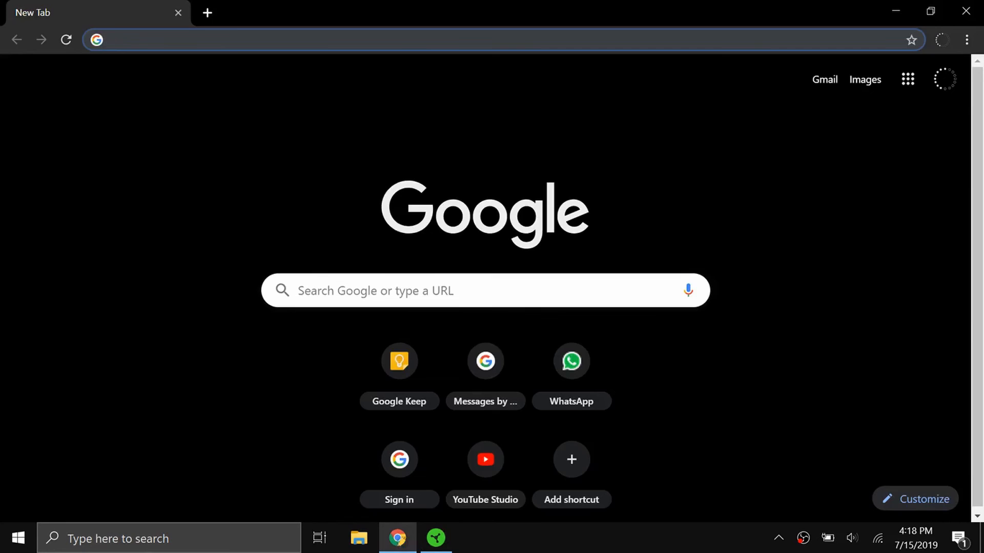
type("123aaa")
key("Return")
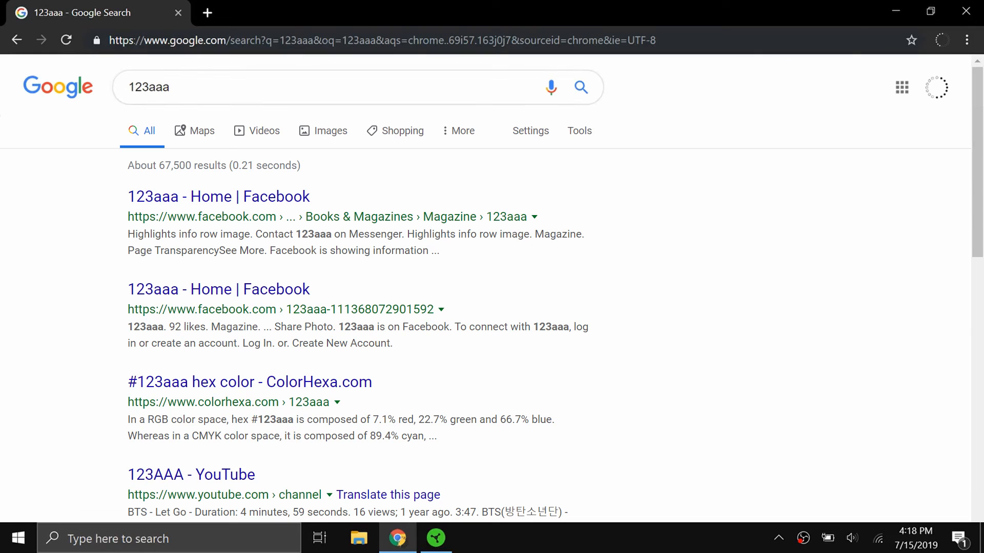
left_click(436, 538)
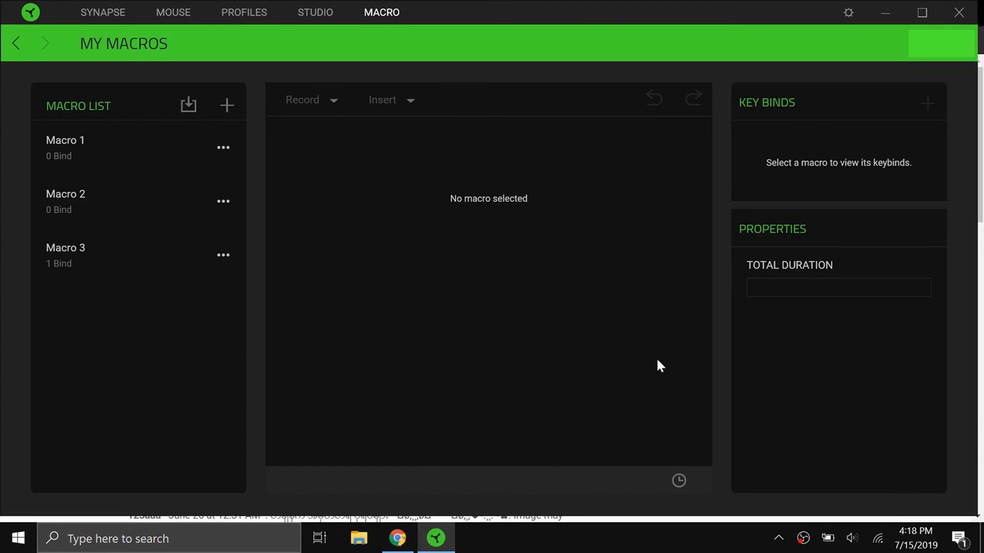